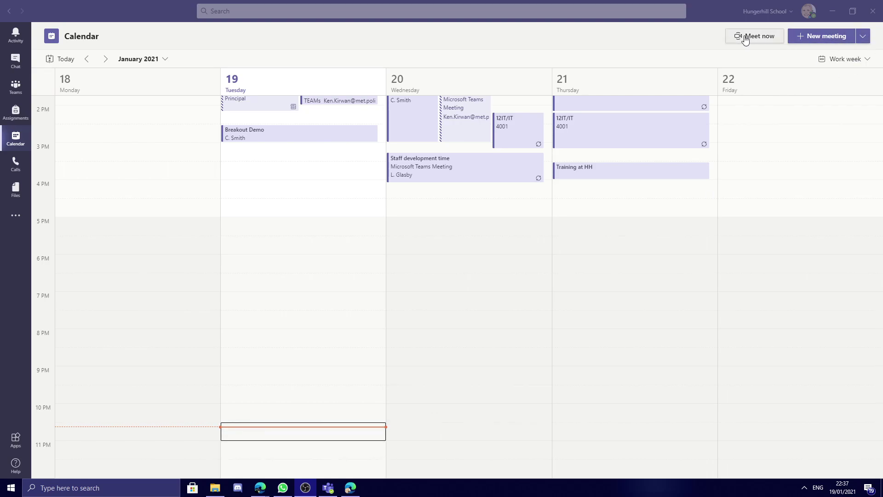
Start scheduling a new meeting in the General channel of the DUTC - Demo Class team
{"action": "left_click", "coordinate": [863, 36]}
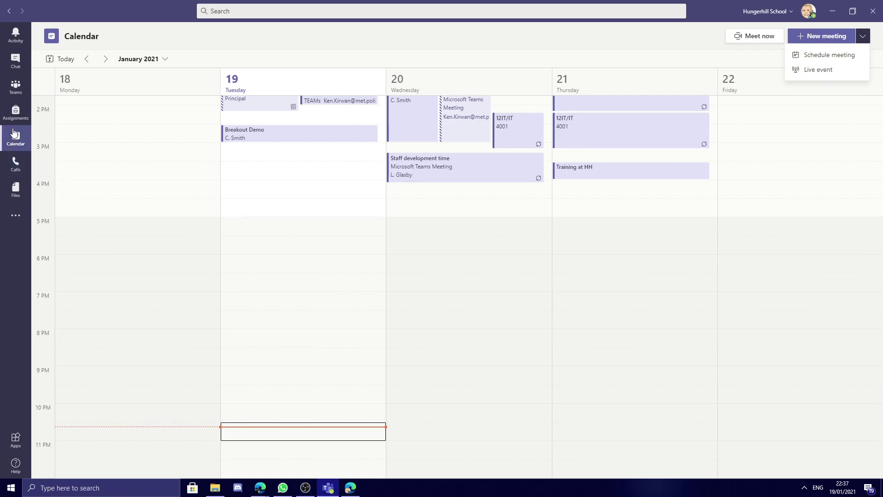
{"action": "left_click", "coordinate": [15, 87]}
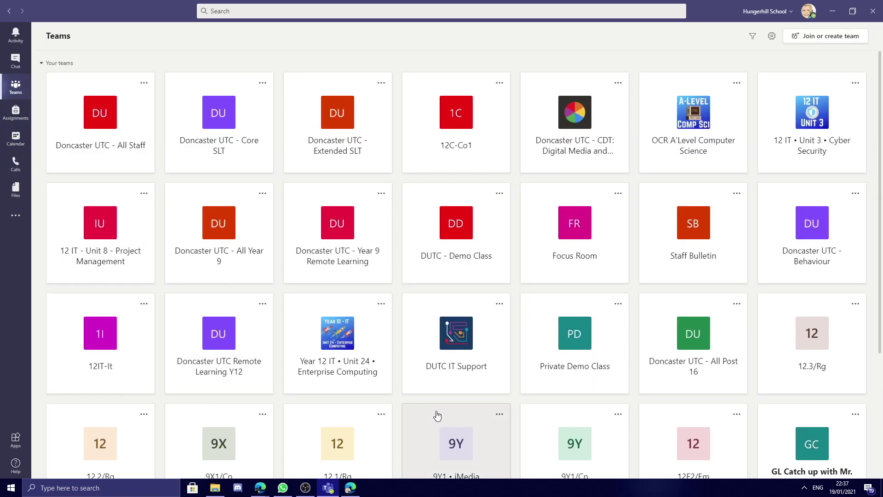
{"action": "left_click", "coordinate": [449, 248]}
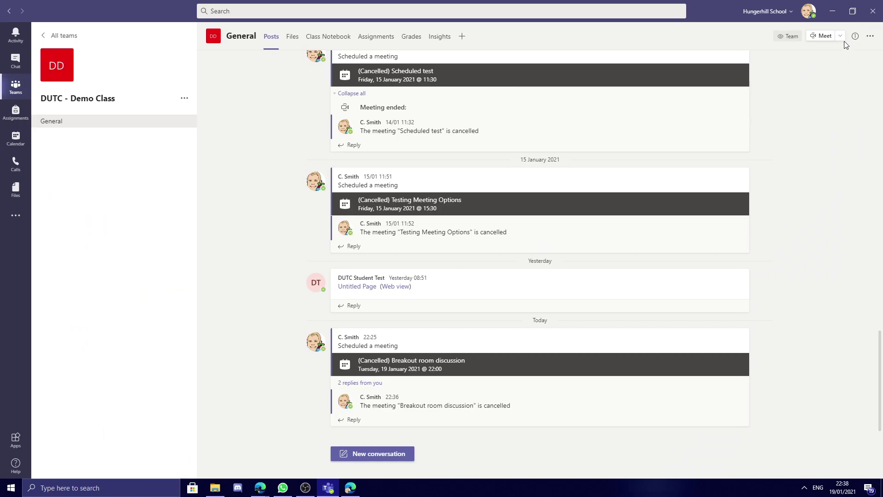
{"action": "left_click", "coordinate": [841, 36]}
{"action": "left_click", "coordinate": [793, 69]}
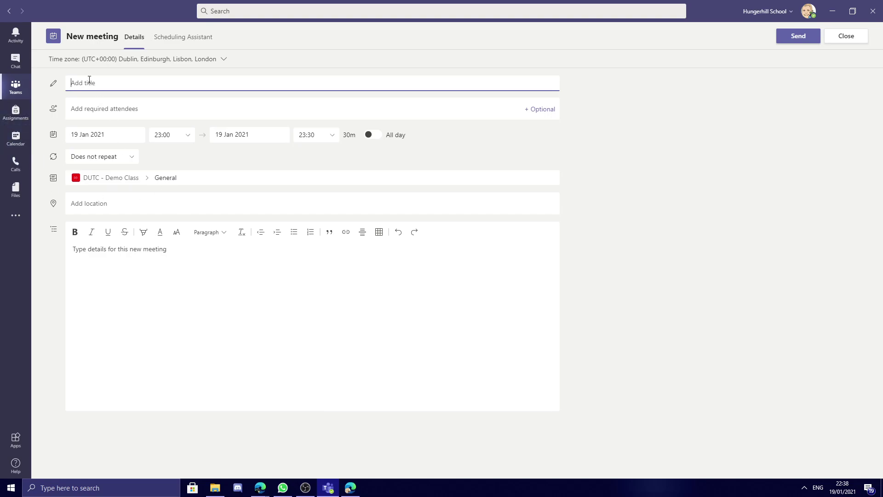
Title the meeting "Breakout training", add DUTC Student Test as a required attendee, and send the invitation
{"action": "type", "text": "Breakout training"}
{"action": "left_click", "coordinate": [135, 112]}
{"action": "type", "text": "dutc stude"}
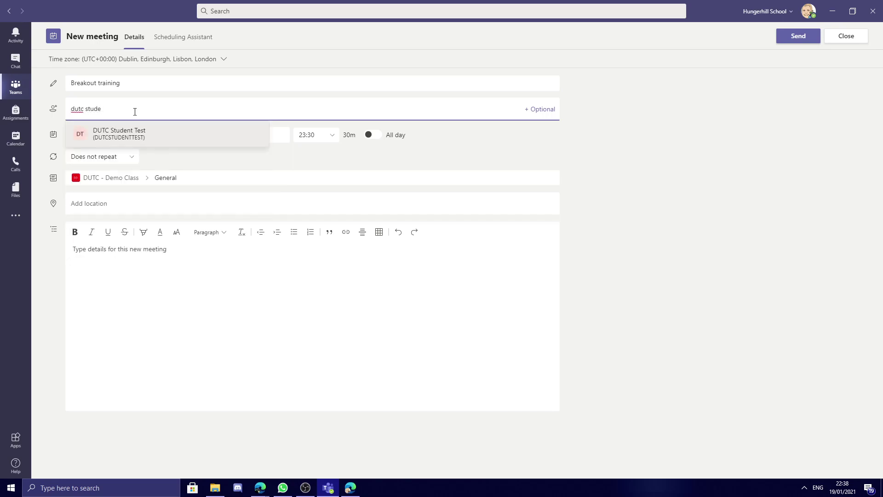
{"action": "left_click", "coordinate": [132, 136]}
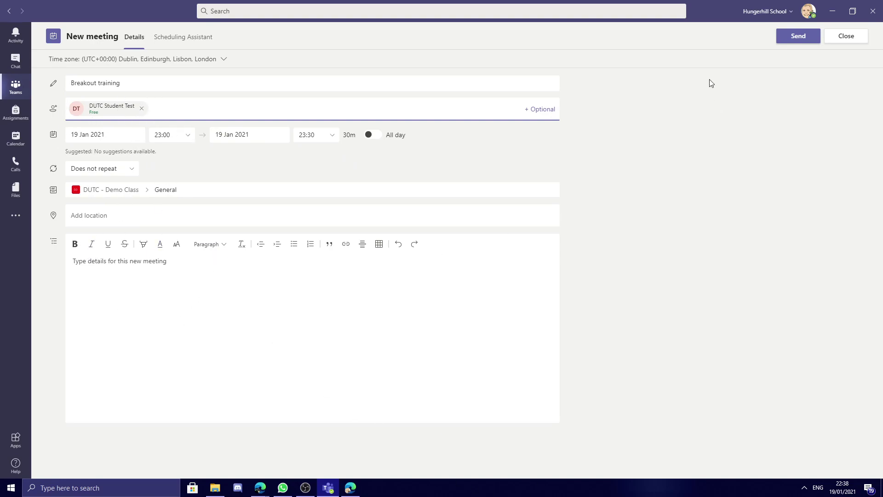
{"action": "left_click", "coordinate": [798, 37]}
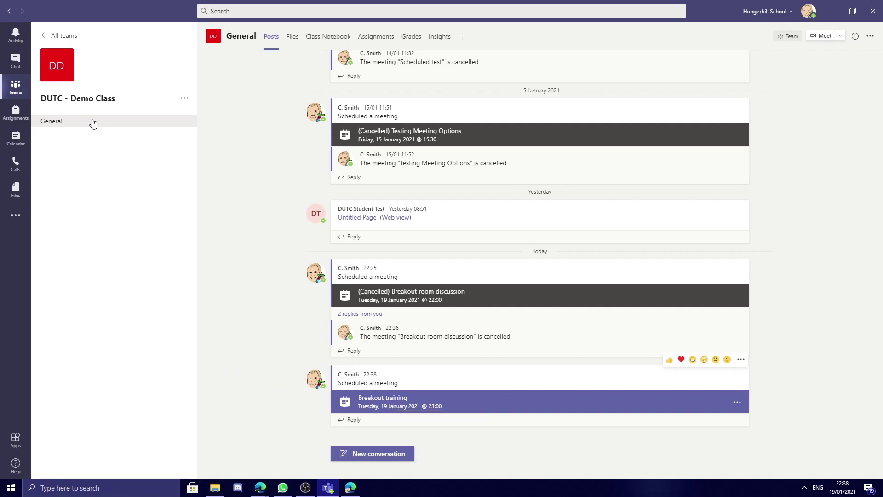
Open the Breakout training meeting from the calendar for editing and view its meeting options
{"action": "left_click", "coordinate": [16, 138]}
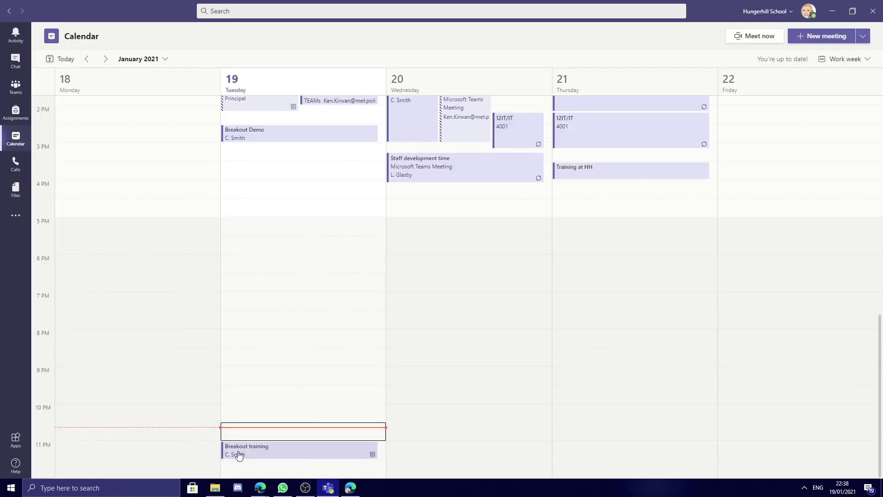
{"action": "left_click", "coordinate": [274, 453]}
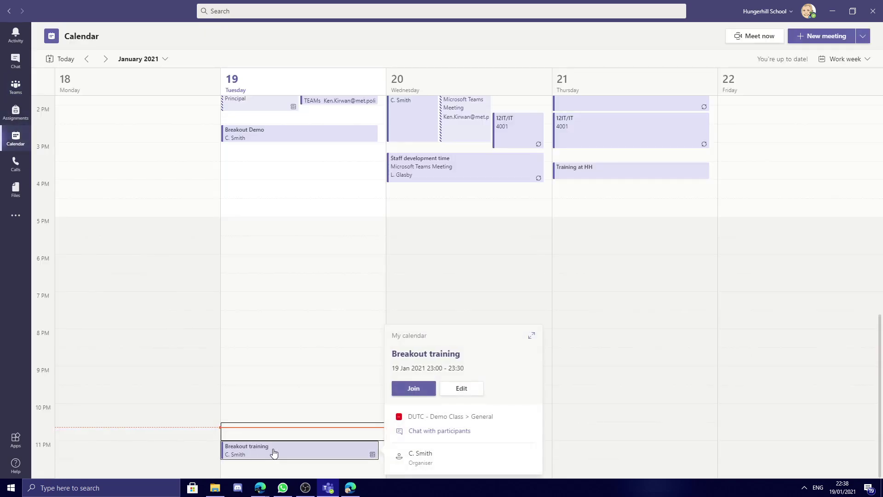
{"action": "left_click", "coordinate": [462, 388]}
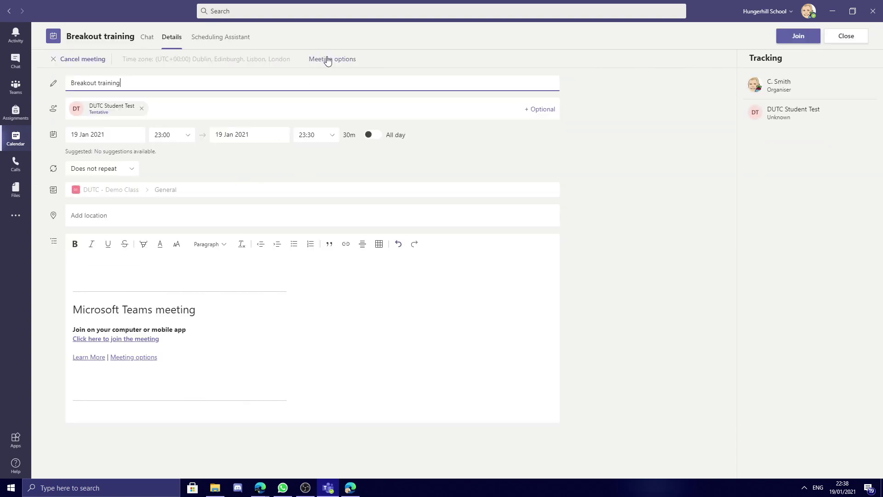
{"action": "left_click", "coordinate": [327, 60]}
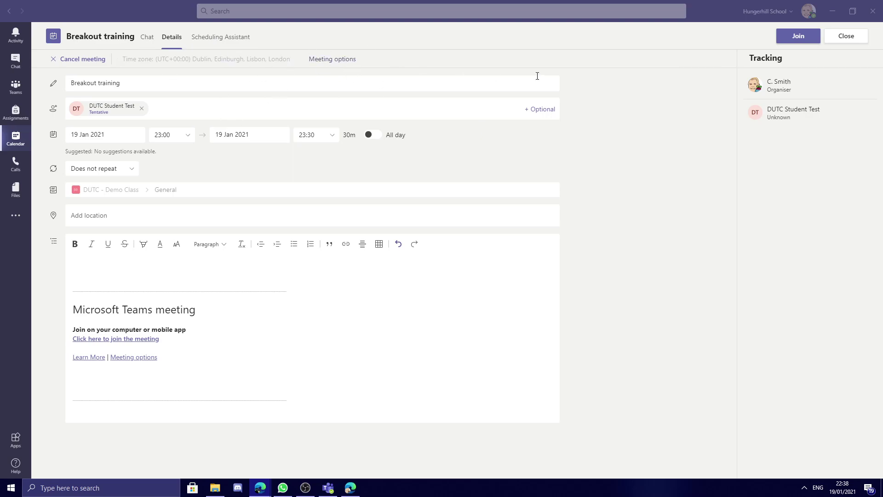
Join the Breakout training meeting with computer audio and the camera off
{"action": "left_click", "coordinate": [798, 39]}
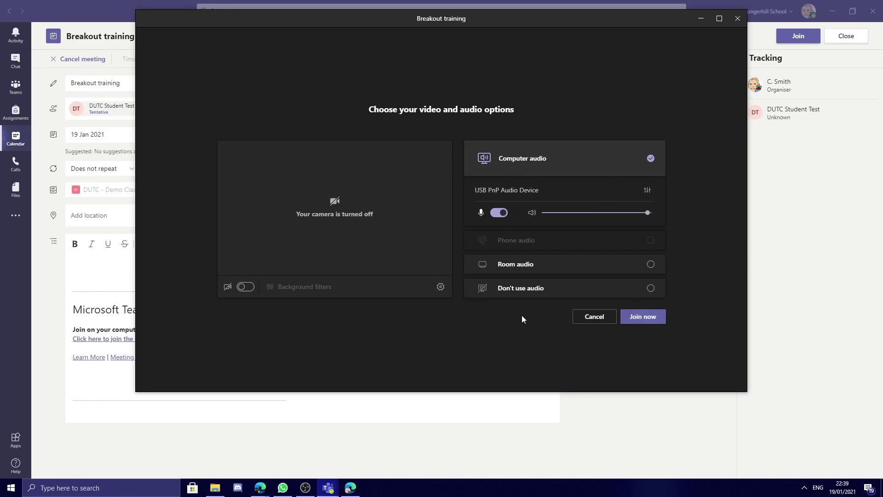
{"action": "left_click", "coordinate": [652, 319]}
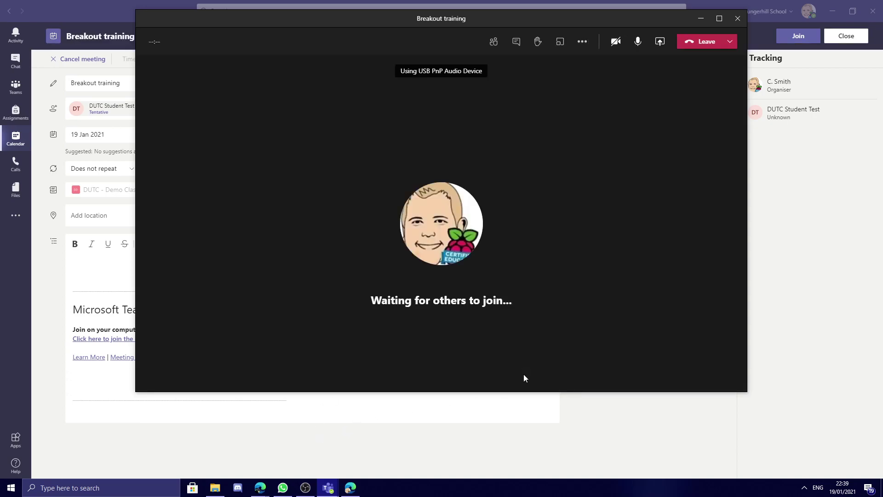
{"action": "left_click_drag", "start_coordinate": [487, 16], "coordinate": [406, 48]}
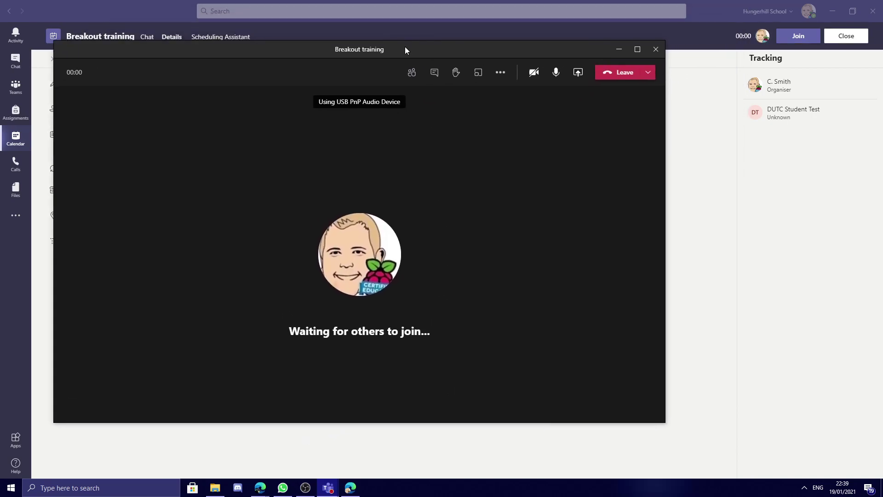
Create four breakout rooms with participants assigned manually
{"action": "left_click", "coordinate": [478, 75]}
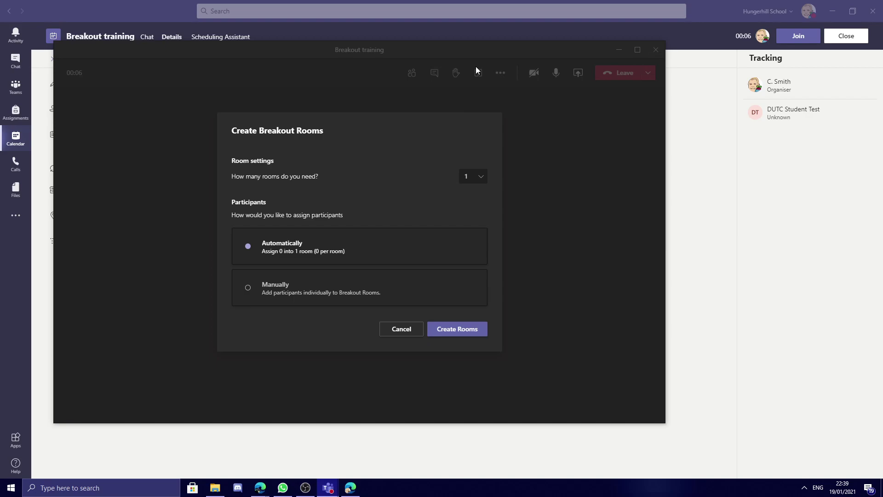
{"action": "left_click", "coordinate": [480, 177]}
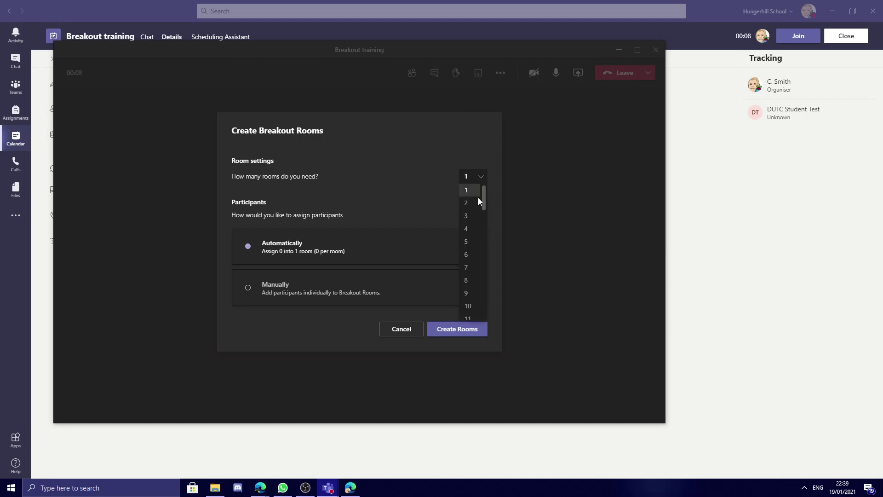
{"action": "left_click", "coordinate": [473, 232]}
{"action": "left_click", "coordinate": [472, 177]}
{"action": "scroll", "coordinate": [487, 230], "scroll_direction": "down", "scroll_amount": 1}
{"action": "left_click_drag", "start_coordinate": [484, 211], "coordinate": [482, 157]}
{"action": "left_click", "coordinate": [469, 230]}
{"action": "left_click", "coordinate": [256, 293]}
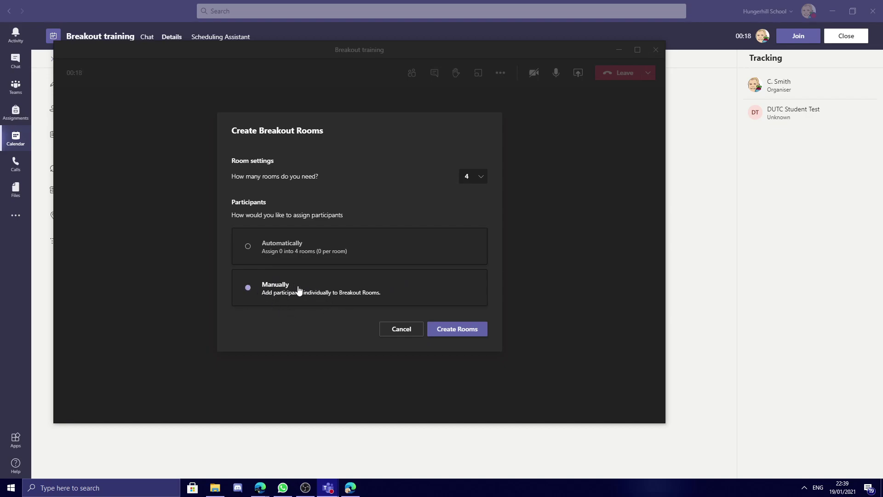
{"action": "left_click", "coordinate": [459, 330]}
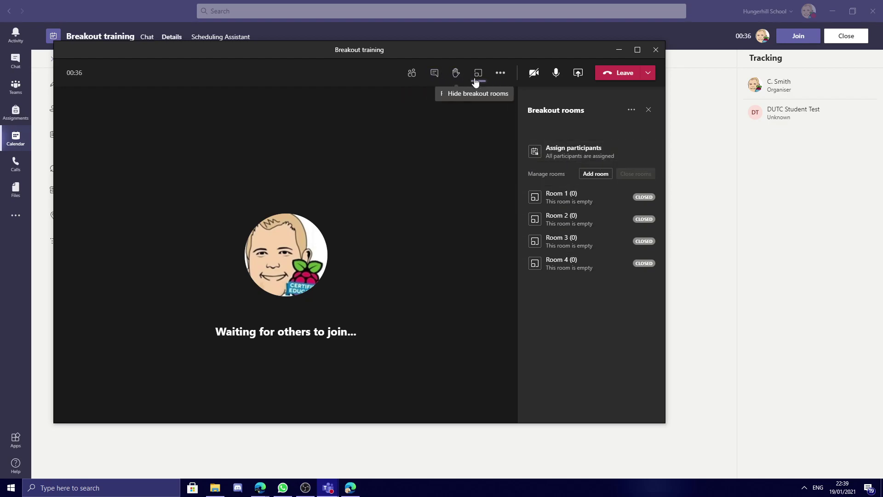
{"action": "left_click", "coordinate": [650, 263]}
{"action": "left_click", "coordinate": [594, 213]}
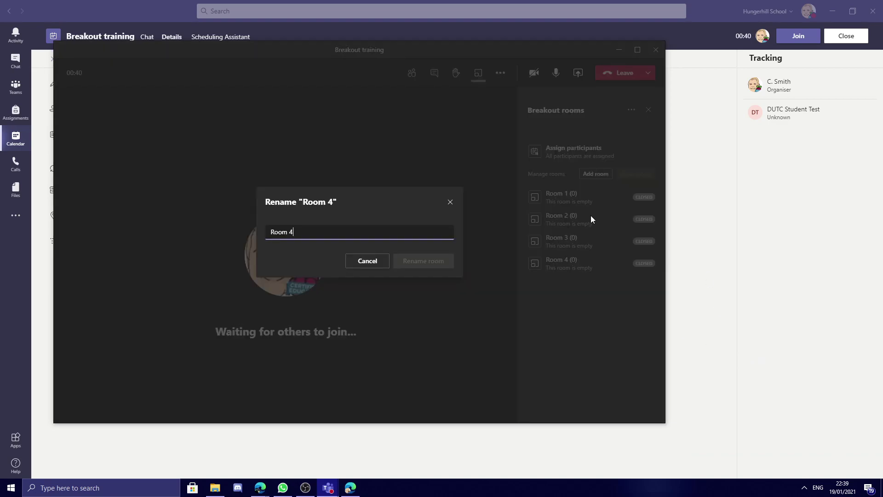
{"action": "left_click_drag", "start_coordinate": [316, 236], "coordinate": [275, 232]}
{"action": "left_click", "coordinate": [328, 236]}
{"action": "left_click", "coordinate": [359, 261]}
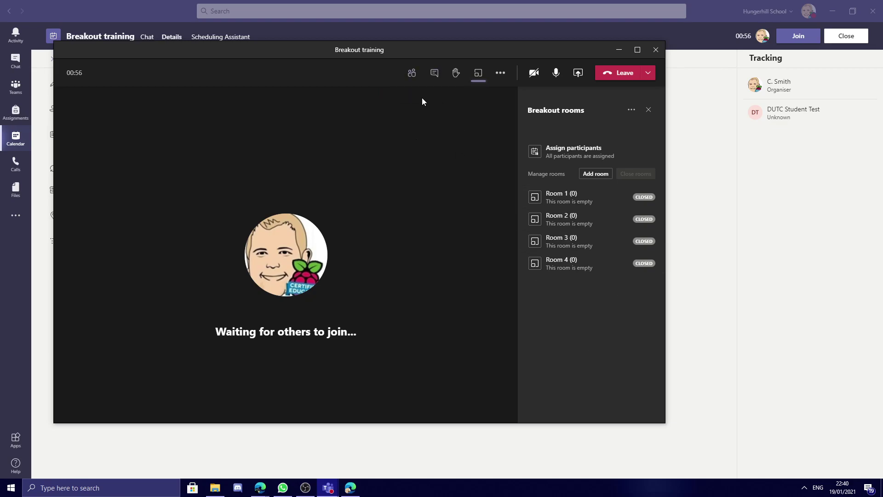
Admit DUTC Student Test from the lobby, return to the breakout rooms list, and start recording the meeting
{"action": "left_click", "coordinate": [412, 73]}
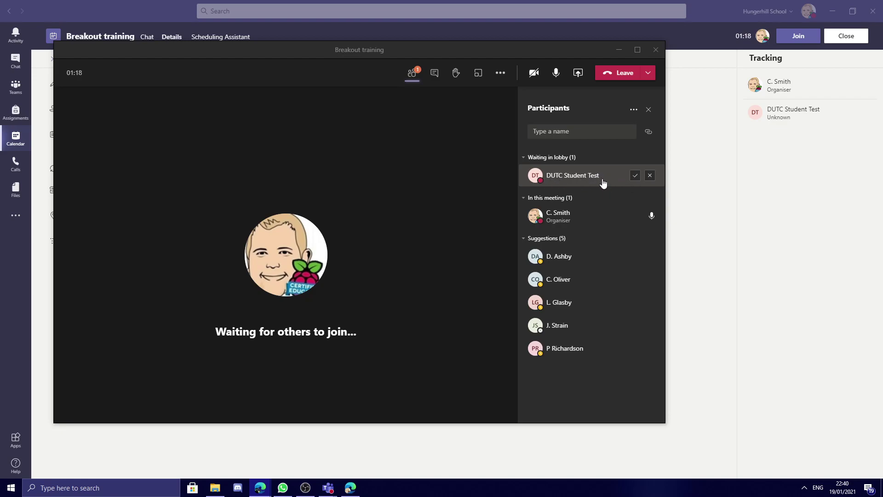
{"action": "left_click", "coordinate": [635, 177]}
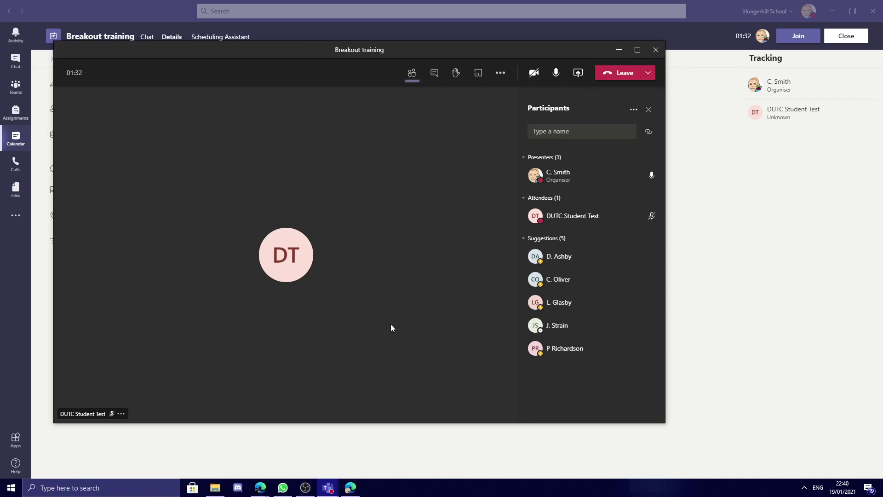
{"action": "left_click", "coordinate": [479, 73]}
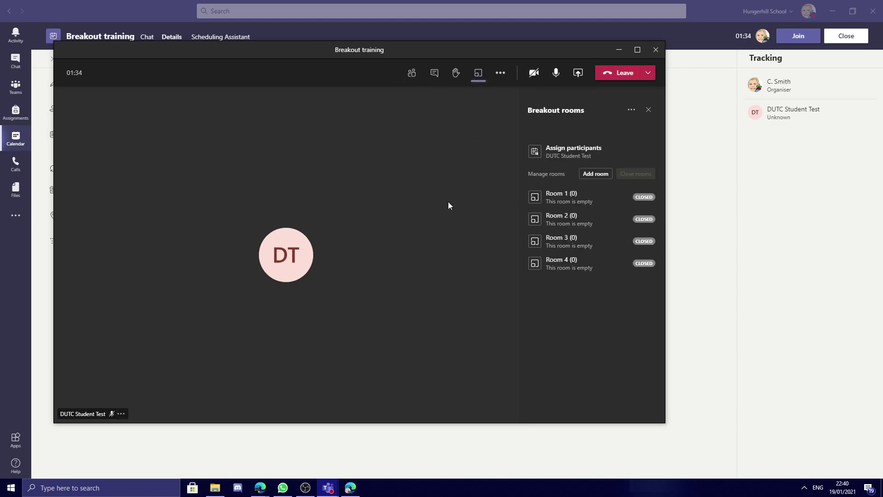
{"action": "left_click", "coordinate": [501, 73]}
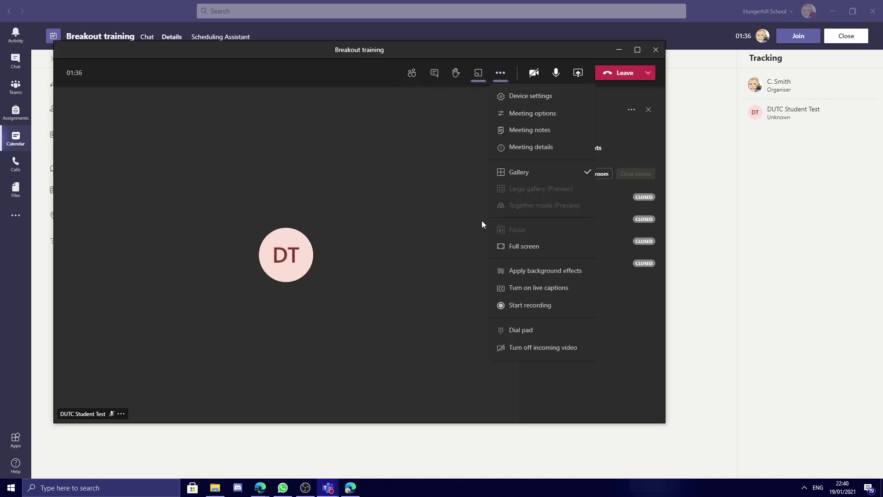
{"action": "left_click", "coordinate": [516, 307]}
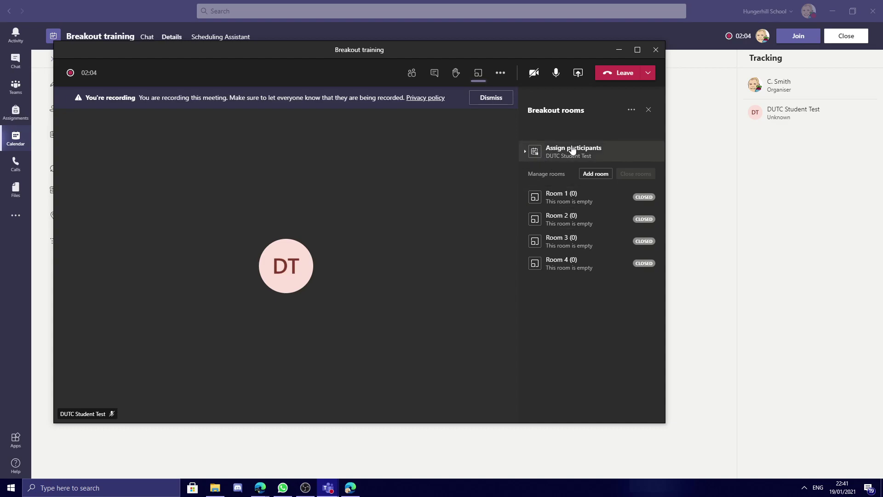
Assign DUTC Student Test to Room 4 and start the breakout rooms
{"action": "left_click", "coordinate": [525, 155]}
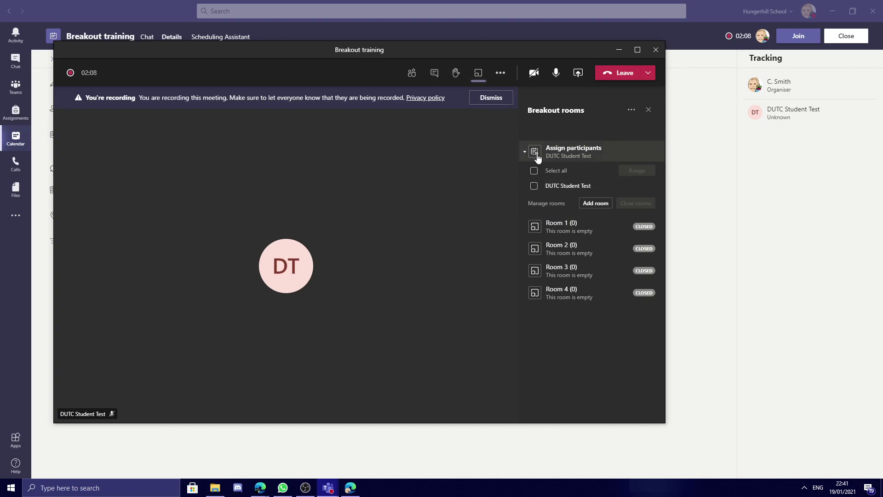
{"action": "left_click", "coordinate": [533, 186]}
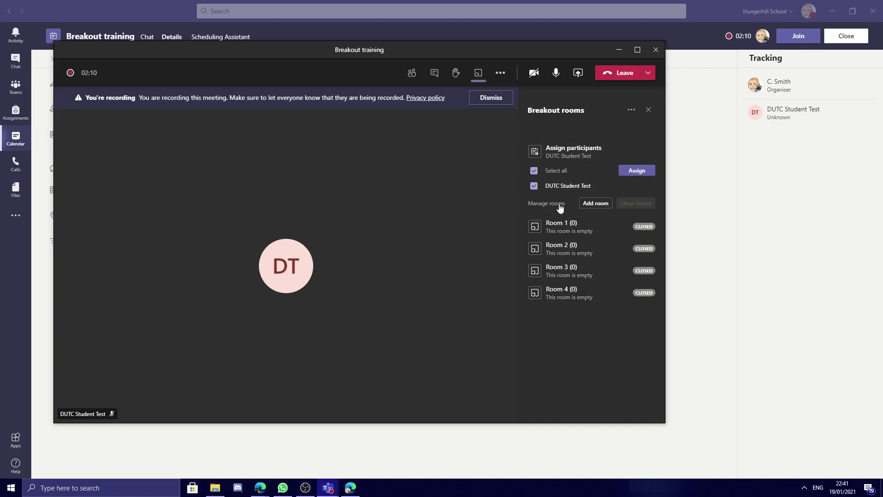
{"action": "left_click", "coordinate": [628, 171]}
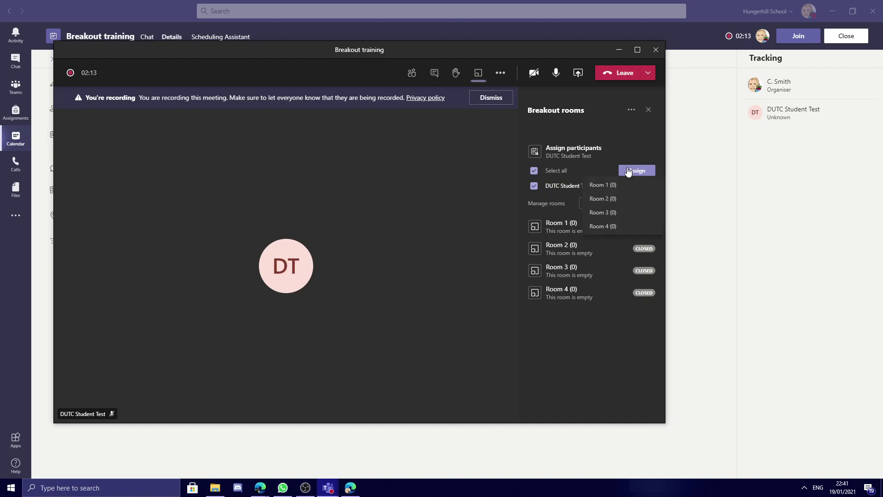
{"action": "left_click", "coordinate": [606, 227]}
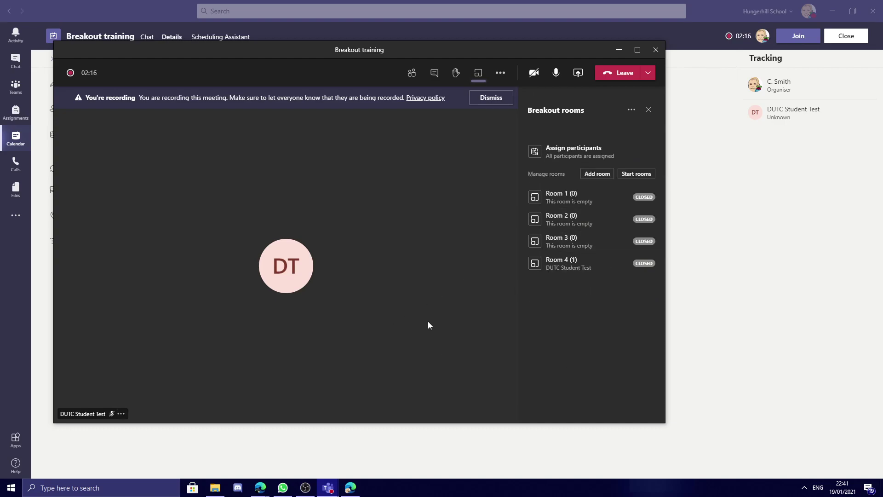
{"action": "mouse_move", "coordinate": [618, 198]}
{"action": "left_click", "coordinate": [625, 177]}
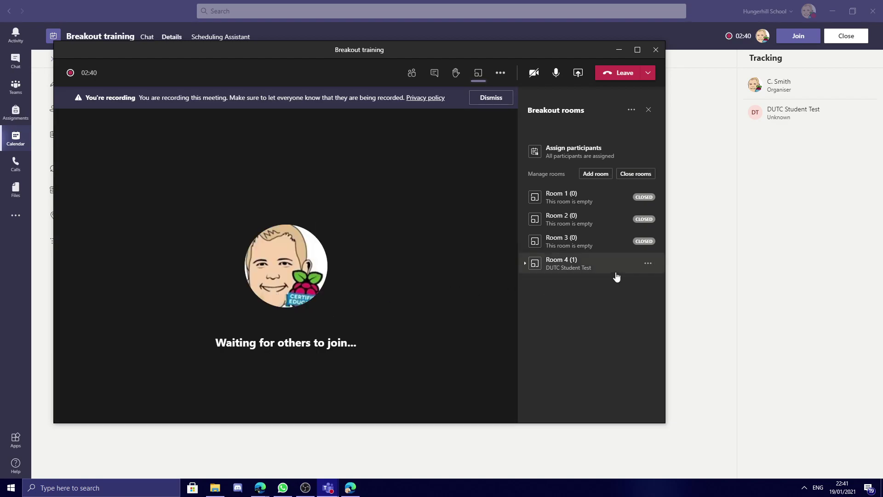
Join breakout Room 4 as the organiser and start recording it
{"action": "left_click", "coordinate": [525, 263]}
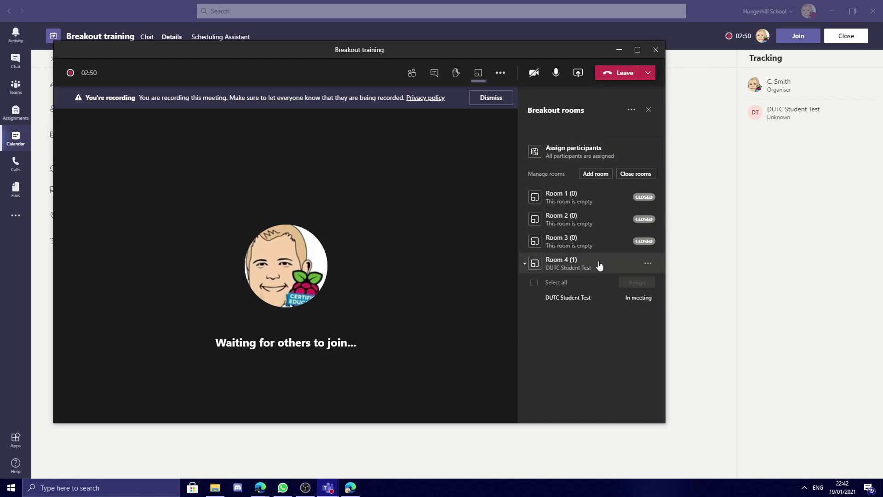
{"action": "left_click", "coordinate": [648, 264]}
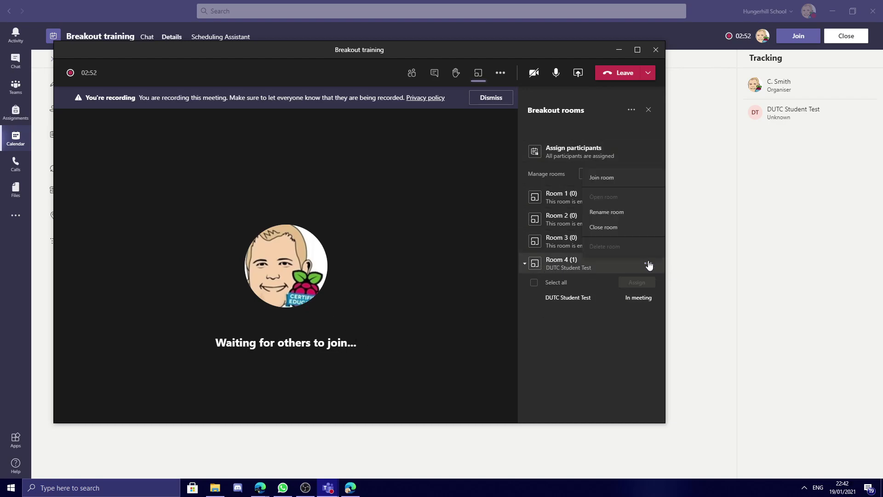
{"action": "left_click", "coordinate": [603, 179]}
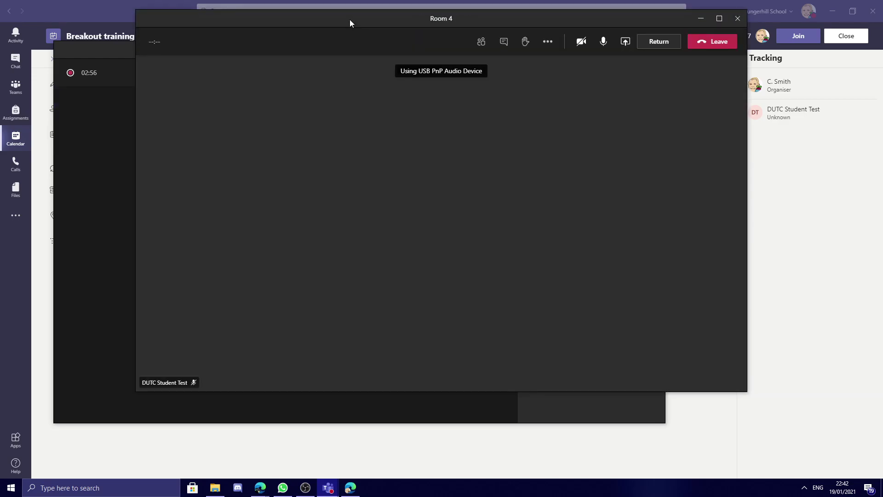
{"action": "left_click_drag", "start_coordinate": [349, 20], "coordinate": [264, 93]}
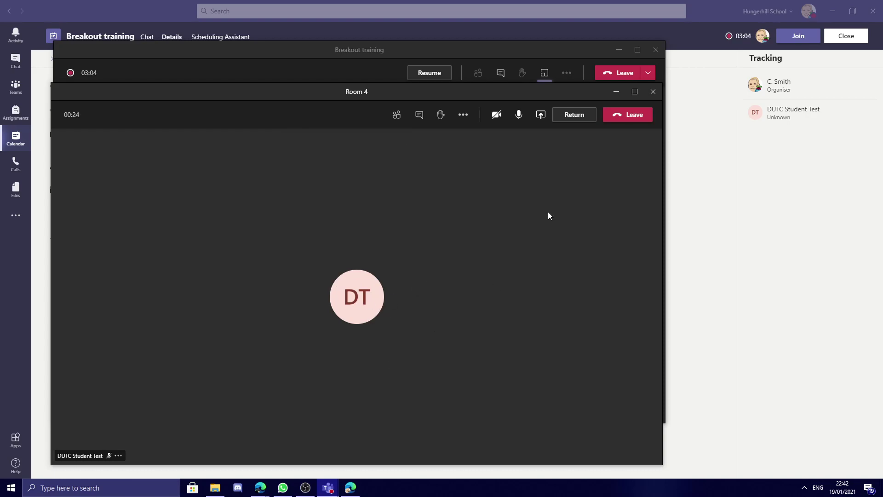
{"action": "left_click", "coordinate": [470, 114]}
{"action": "left_click", "coordinate": [477, 346]}
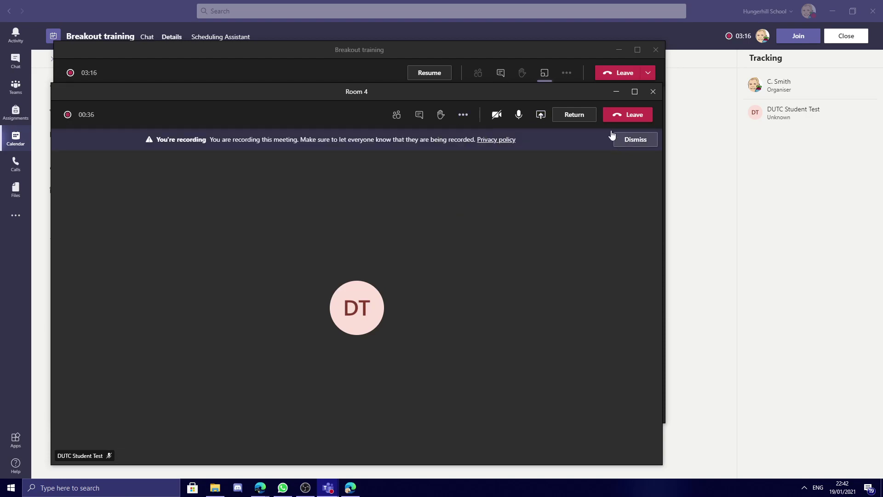
Make the attendee DUTC Student Test a presenter in Room 4
{"action": "left_click", "coordinate": [396, 115]}
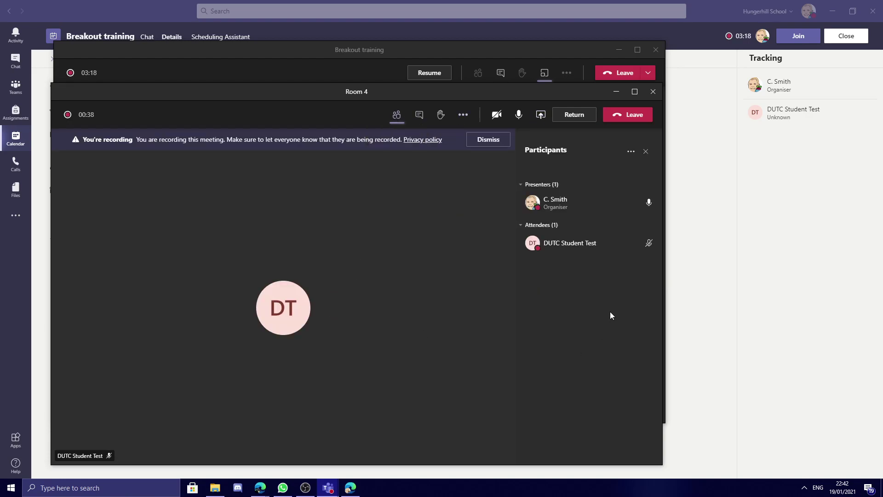
{"action": "left_click", "coordinate": [646, 244]}
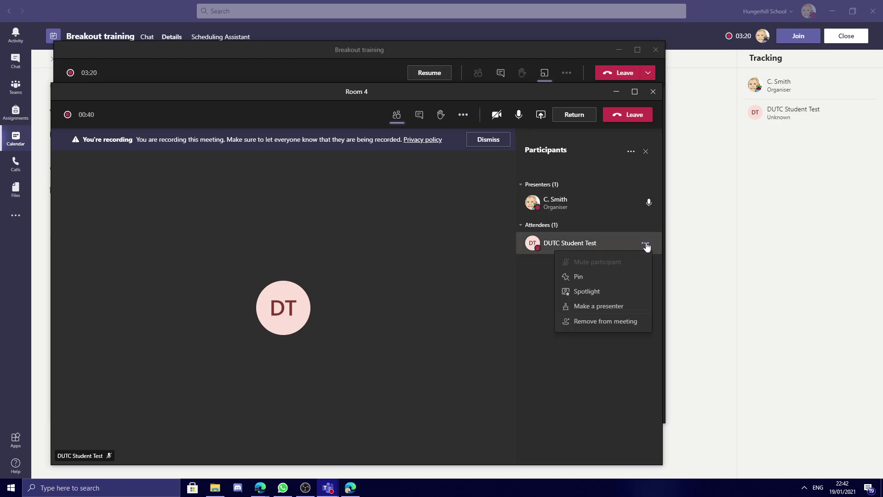
{"action": "left_click", "coordinate": [580, 307]}
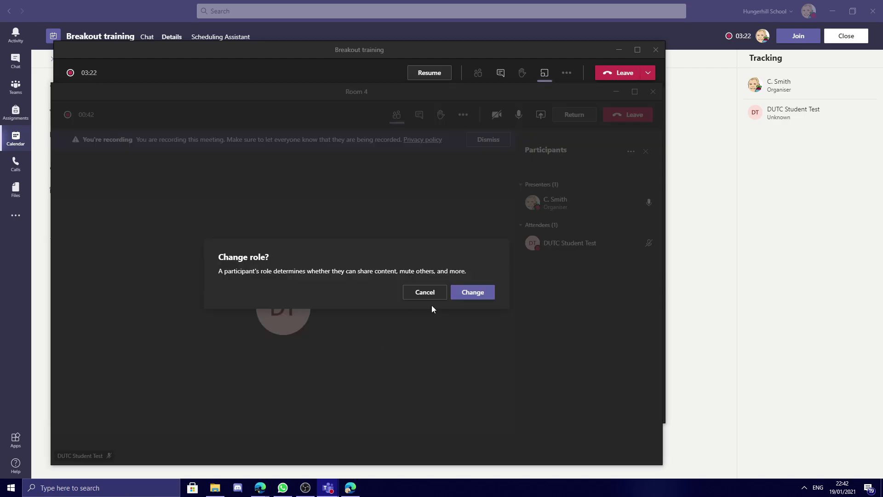
{"action": "left_click", "coordinate": [463, 294]}
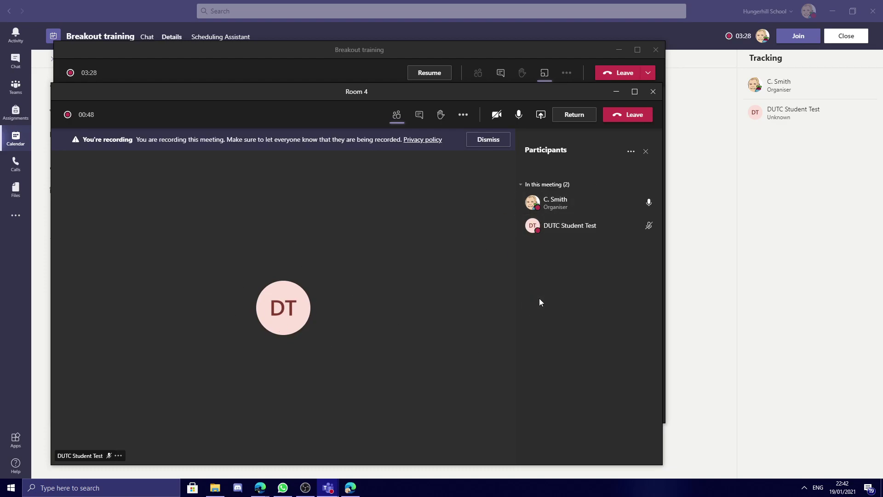
Check the participant management options in Room 4 and return to the main meeting
{"action": "mouse_move", "coordinate": [619, 232]}
{"action": "left_click", "coordinate": [631, 151]}
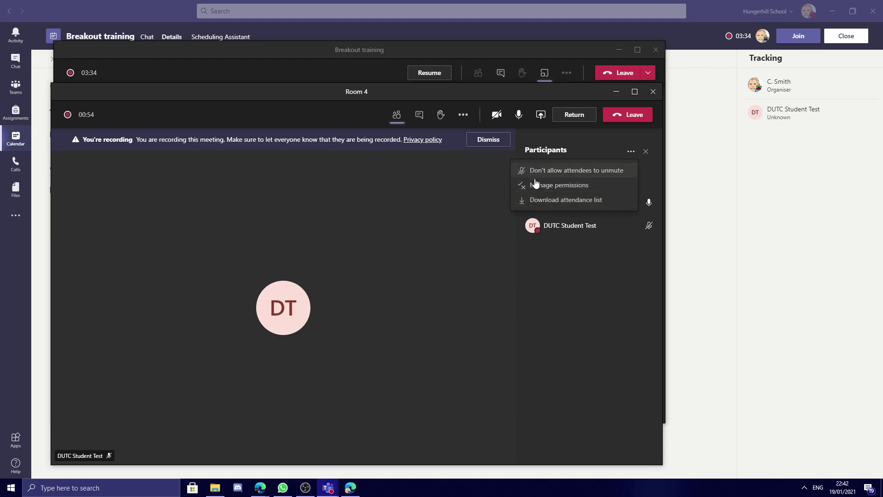
{"action": "left_click", "coordinate": [570, 331]}
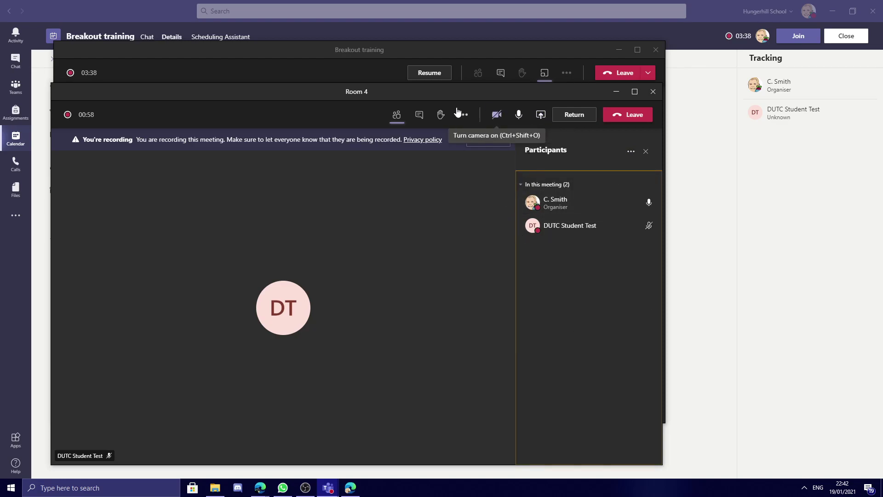
{"action": "left_click", "coordinate": [579, 118]}
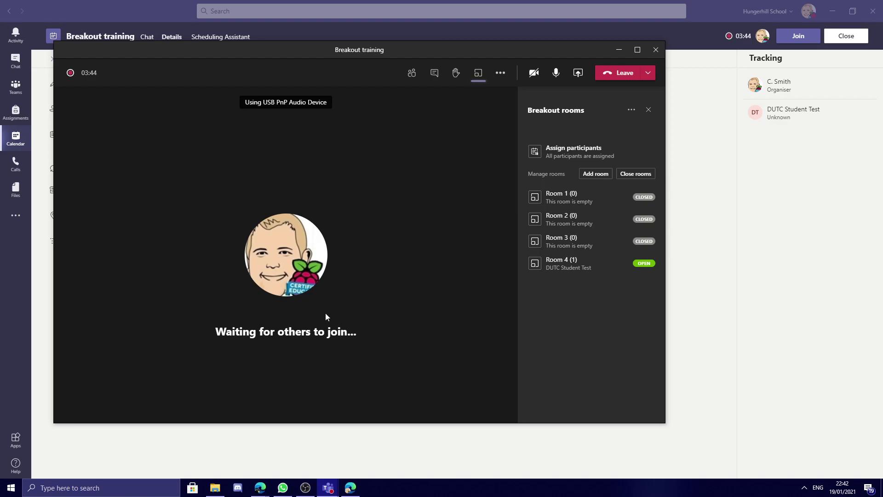
Send the announcement "2 more minutes" to all breakout rooms and close the rooms
{"action": "left_click", "coordinate": [527, 264]}
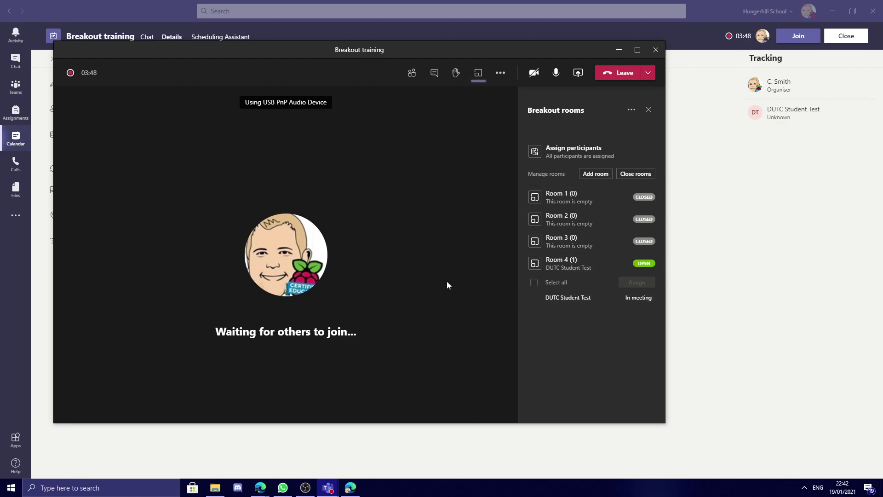
{"action": "left_click", "coordinate": [630, 110]}
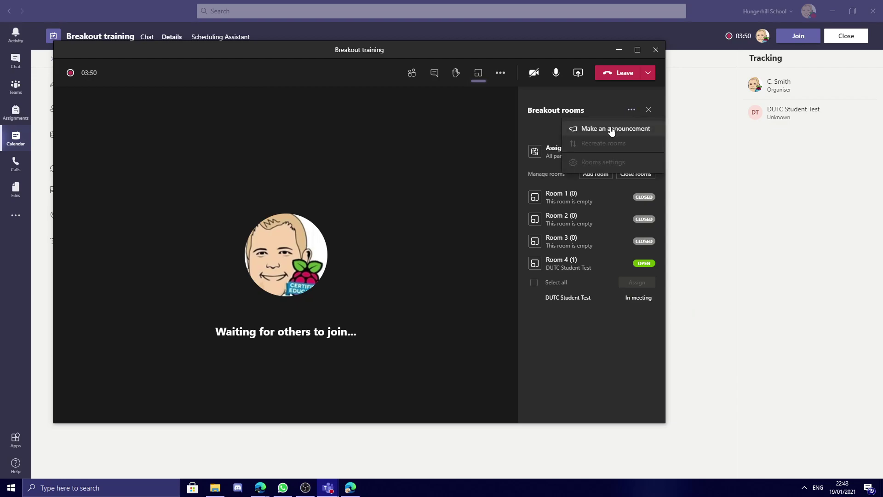
{"action": "left_click", "coordinate": [607, 128]}
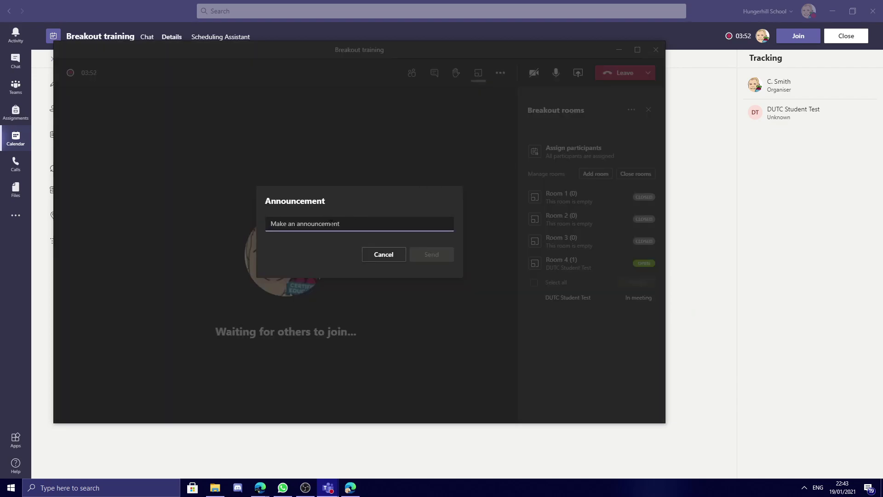
{"action": "type", "text": "2 more minutes"}
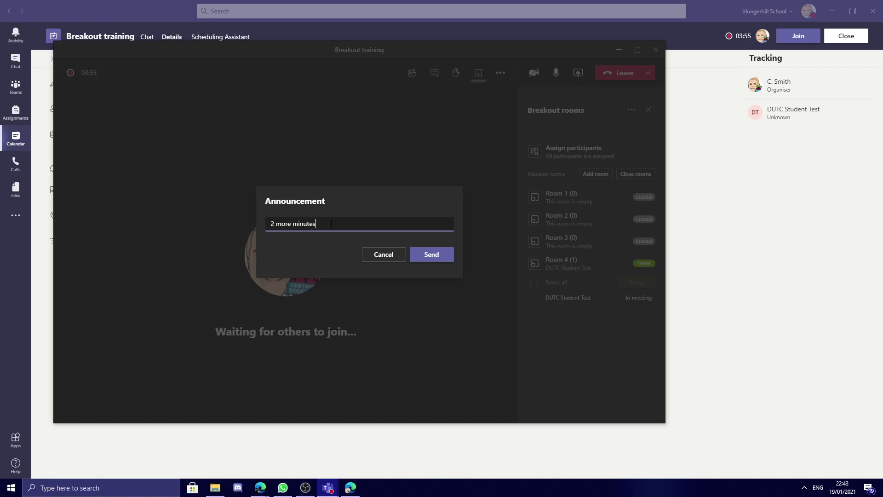
{"action": "left_click", "coordinate": [431, 254]}
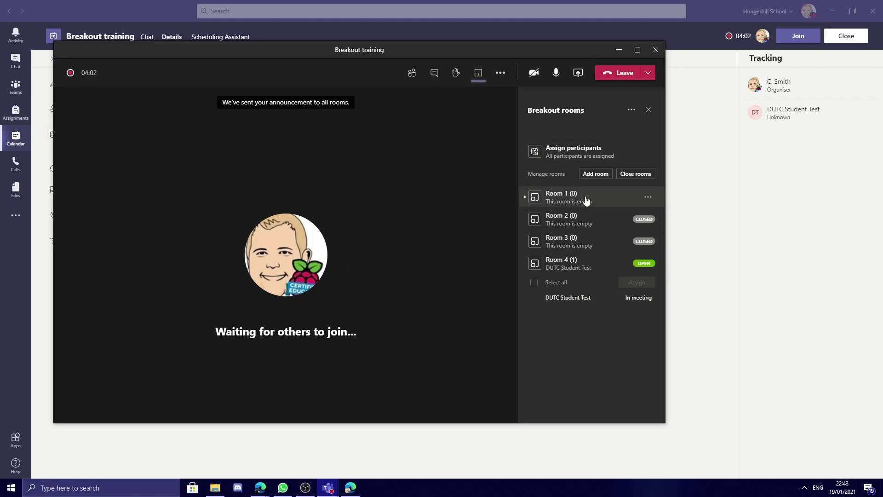
{"action": "left_click", "coordinate": [637, 177]}
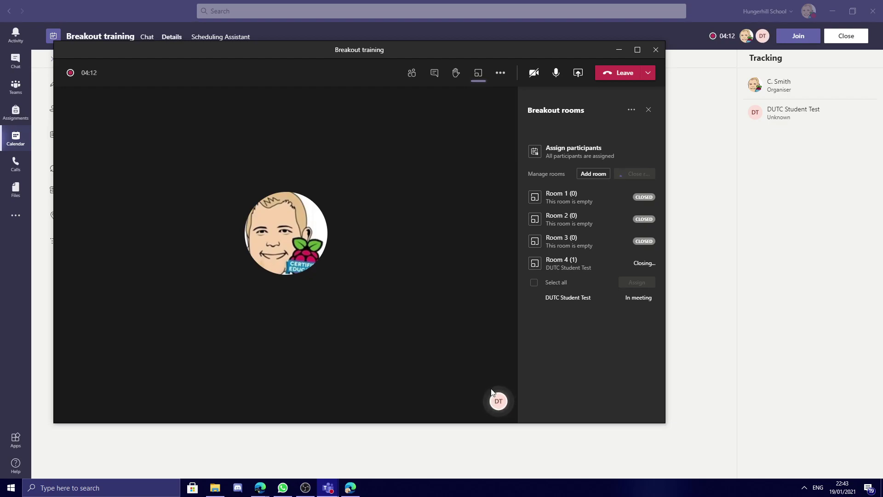
{"action": "mouse_move", "coordinate": [319, 240]}
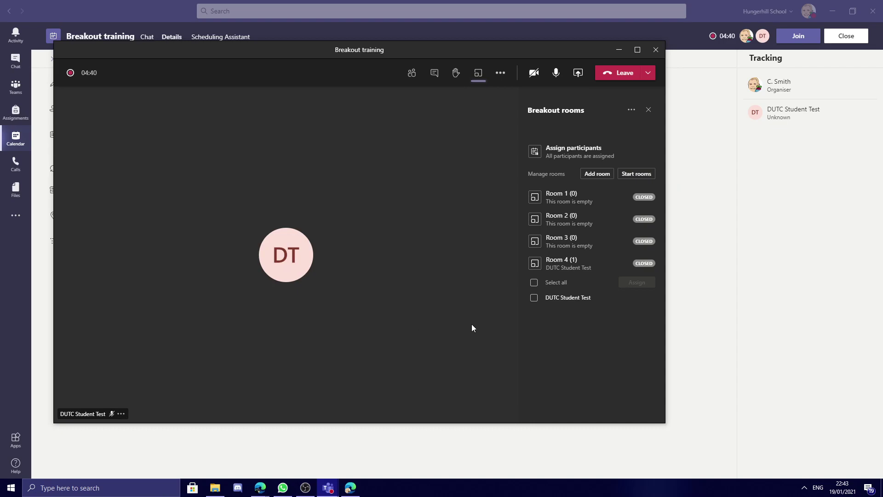
In the breakout room settings, enable participants returning to the main meeting, disable it again, and go back to the room list
{"action": "left_click", "coordinate": [632, 109]}
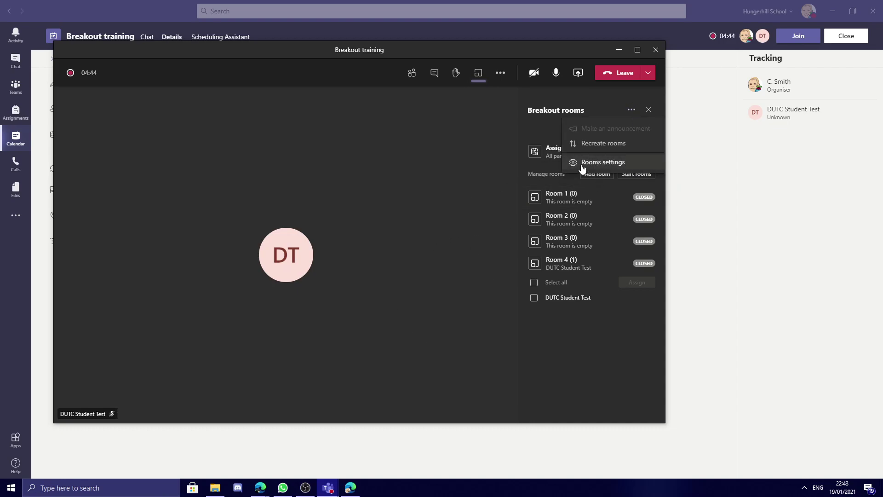
{"action": "left_click_drag", "start_coordinate": [583, 168], "coordinate": [596, 166]}
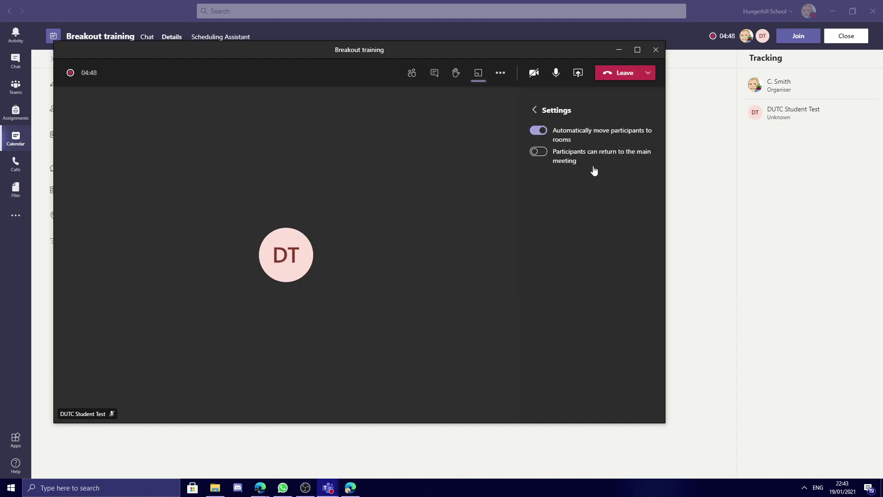
{"action": "left_click", "coordinate": [538, 153]}
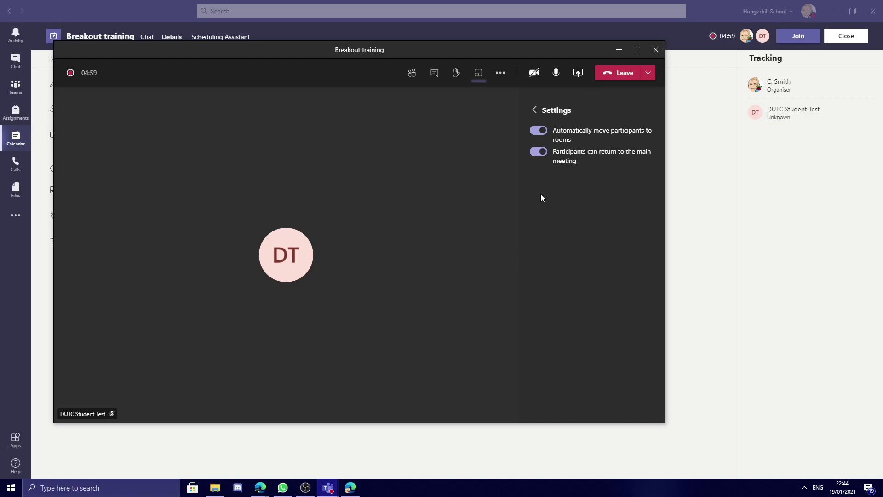
{"action": "left_click", "coordinate": [540, 154]}
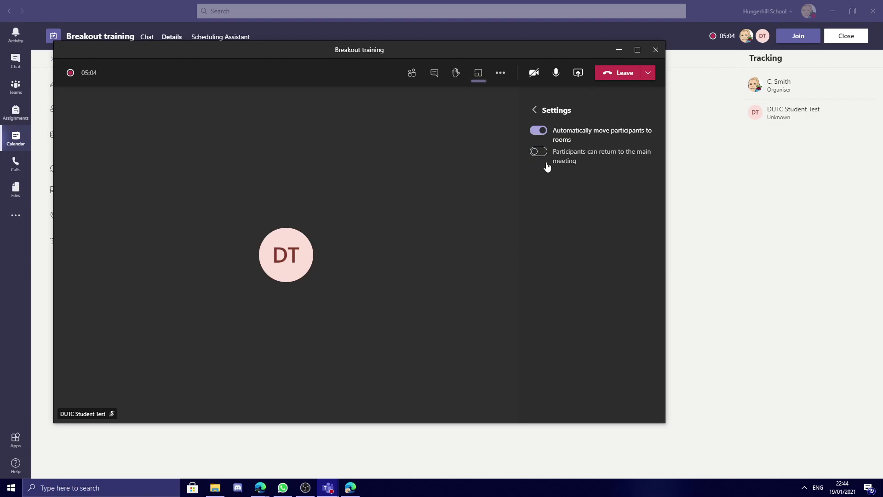
{"action": "left_click", "coordinate": [533, 113]}
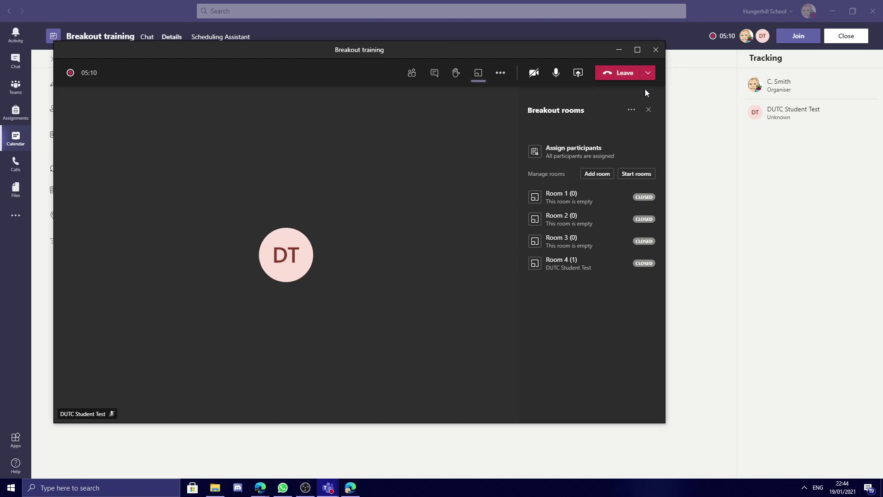
End the Breakout training meeting for everyone
{"action": "left_click", "coordinate": [648, 74]}
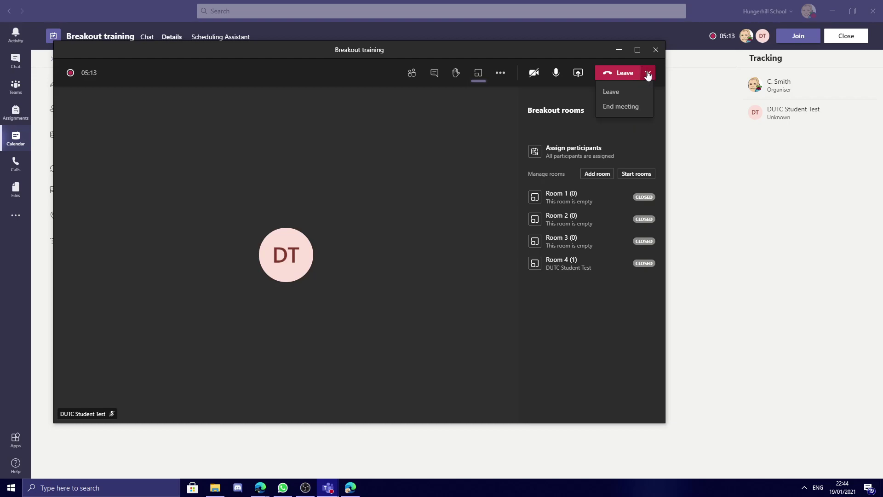
{"action": "left_click", "coordinate": [629, 108]}
{"action": "left_click", "coordinate": [413, 251]}
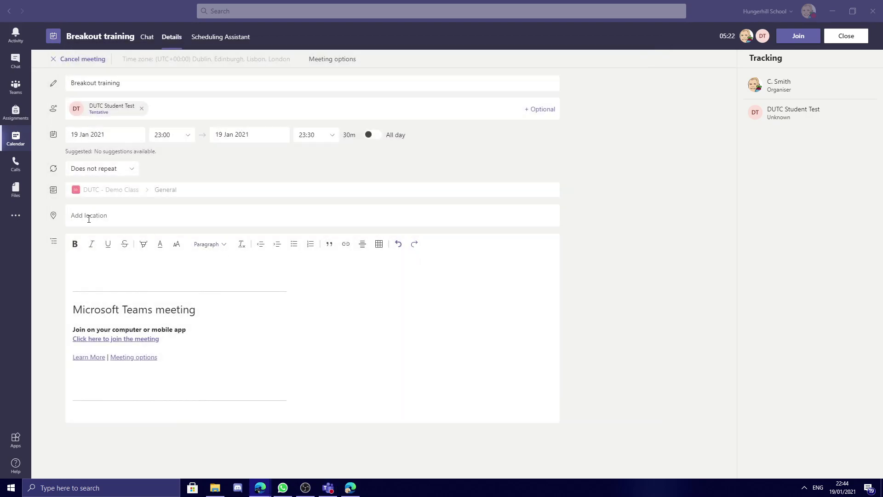
Open the latest Room 4 chat and check the options for its meeting recording
{"action": "left_click", "coordinate": [17, 67]}
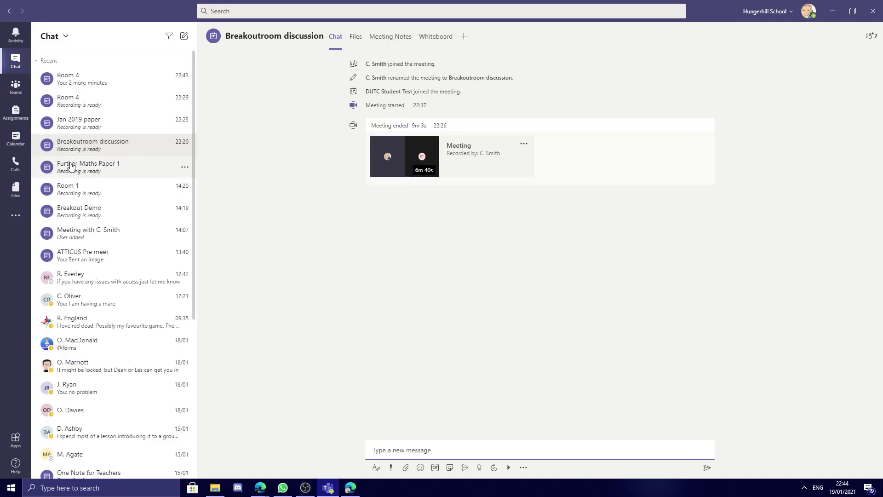
{"action": "left_click", "coordinate": [95, 78]}
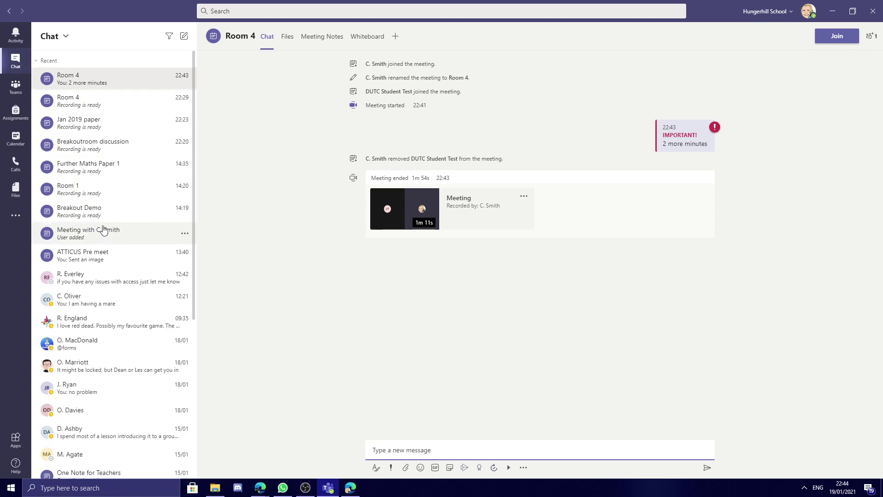
{"action": "left_click", "coordinate": [525, 199]}
{"action": "left_click", "coordinate": [500, 293]}
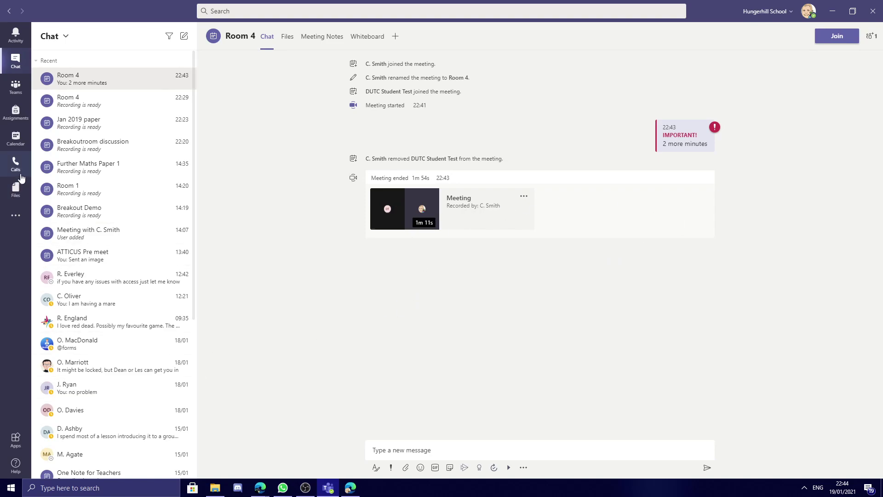
View the Recordings folder in the DUTC - Demo Class General channel files and return to the overview of all teams
{"action": "left_click", "coordinate": [9, 94]}
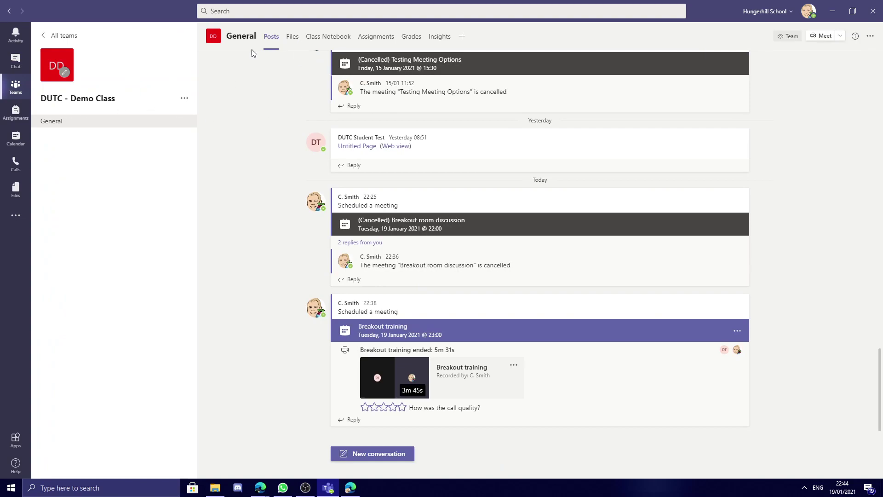
{"action": "left_click", "coordinate": [293, 37]}
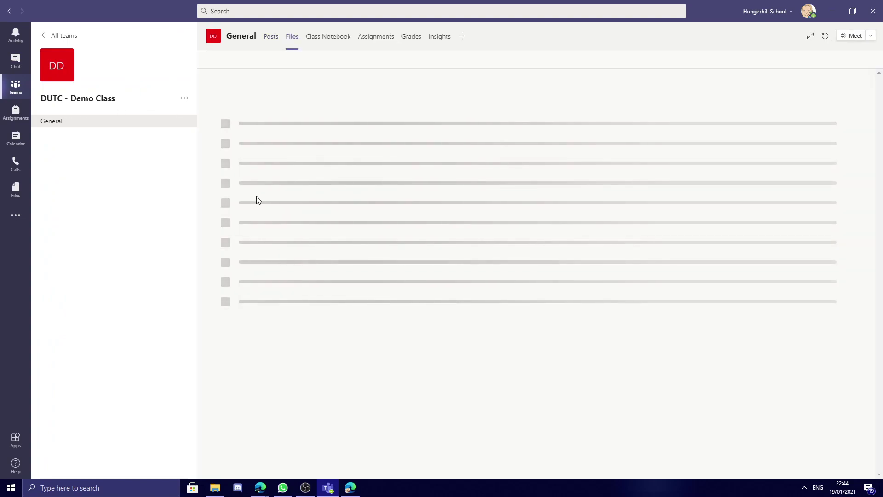
{"action": "left_click", "coordinate": [247, 144]}
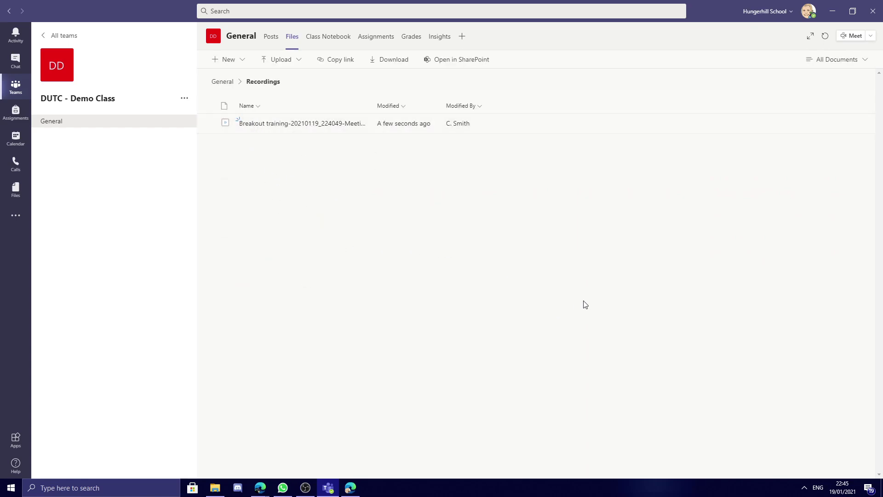
{"action": "left_click", "coordinate": [64, 37]}
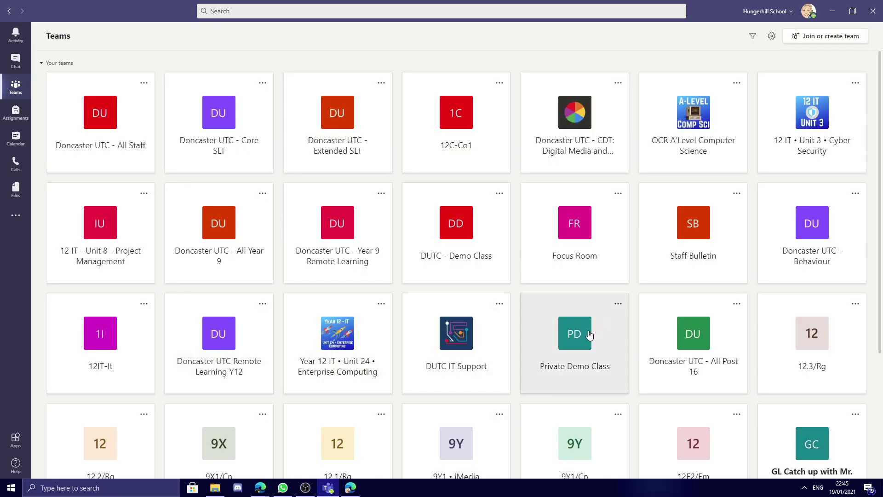
{"action": "left_click", "coordinate": [603, 361]}
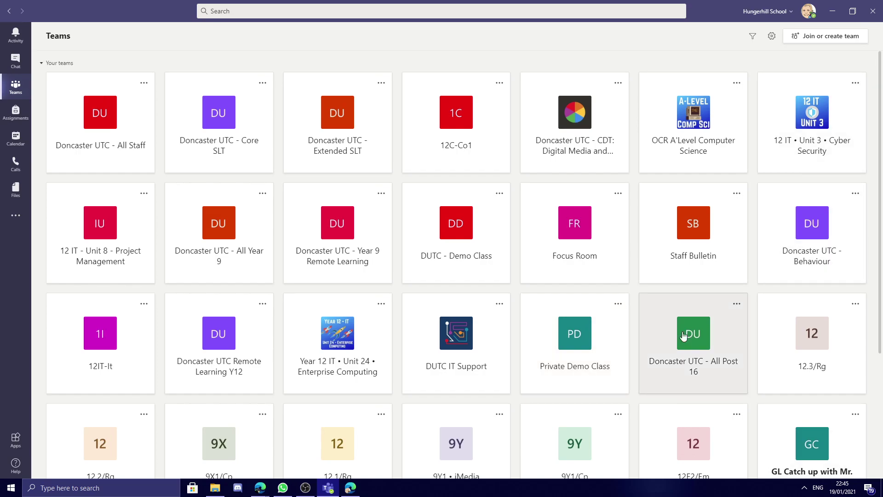
{"action": "key", "text": "alt+Tab"}
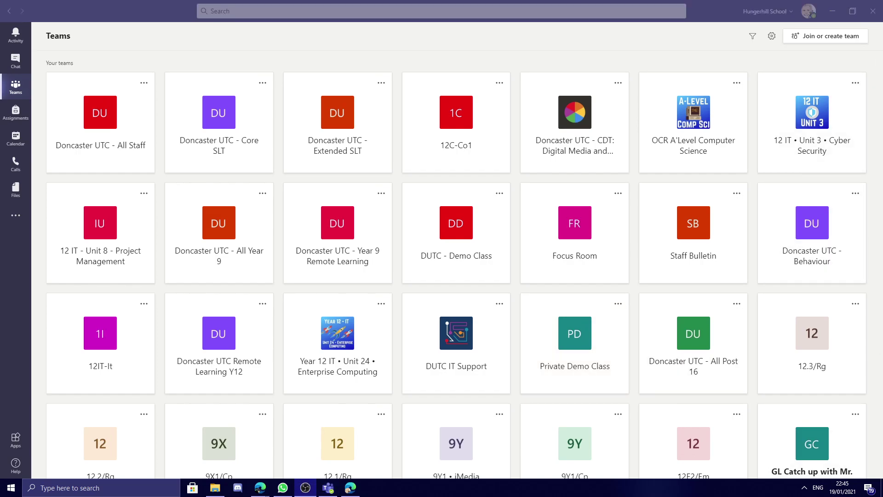